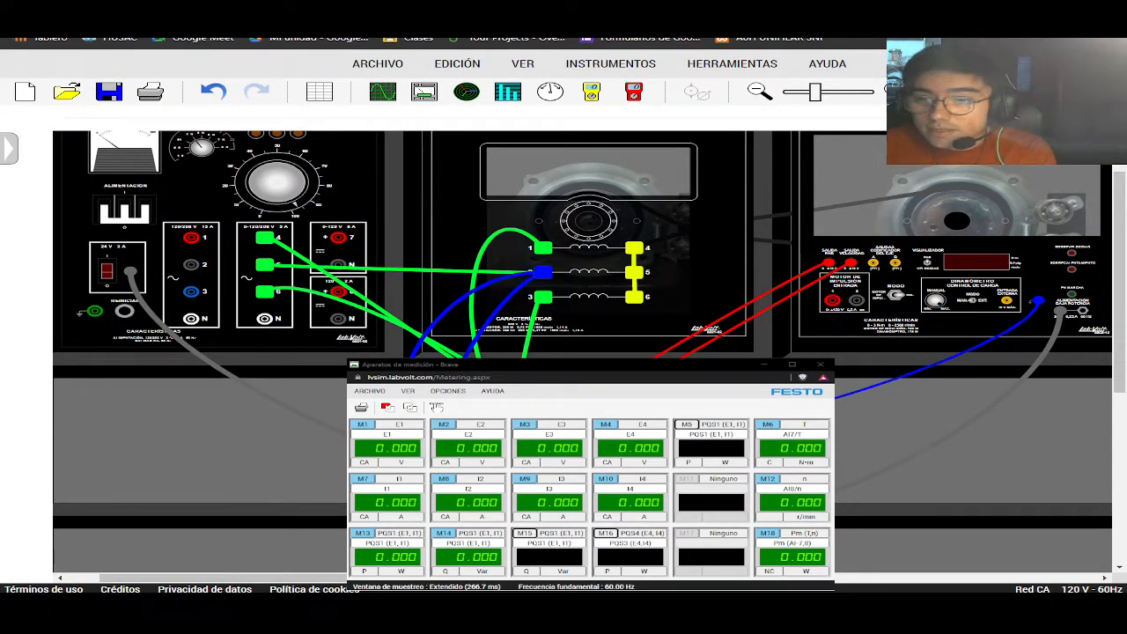
# Move the metering window aside to examine the wiring of the data acquisition interface, and bring the window back over the bench.
pyautogui.moveTo(572, 364); pyautogui.dragTo(190, 486)
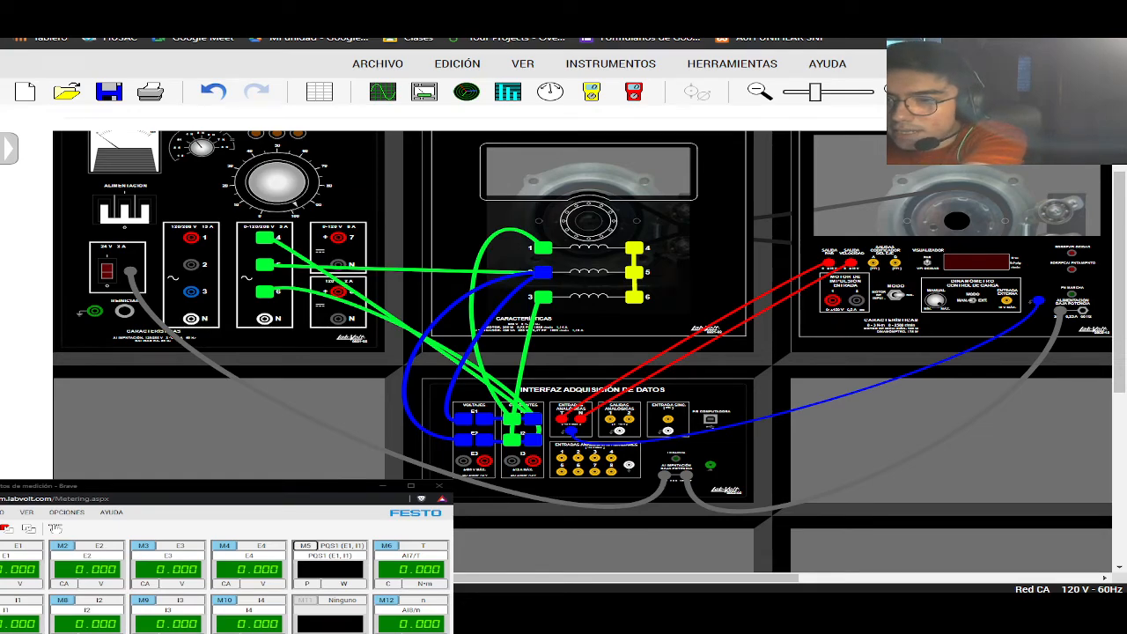
pyautogui.moveTo(190, 485); pyautogui.dragTo(264, 482)
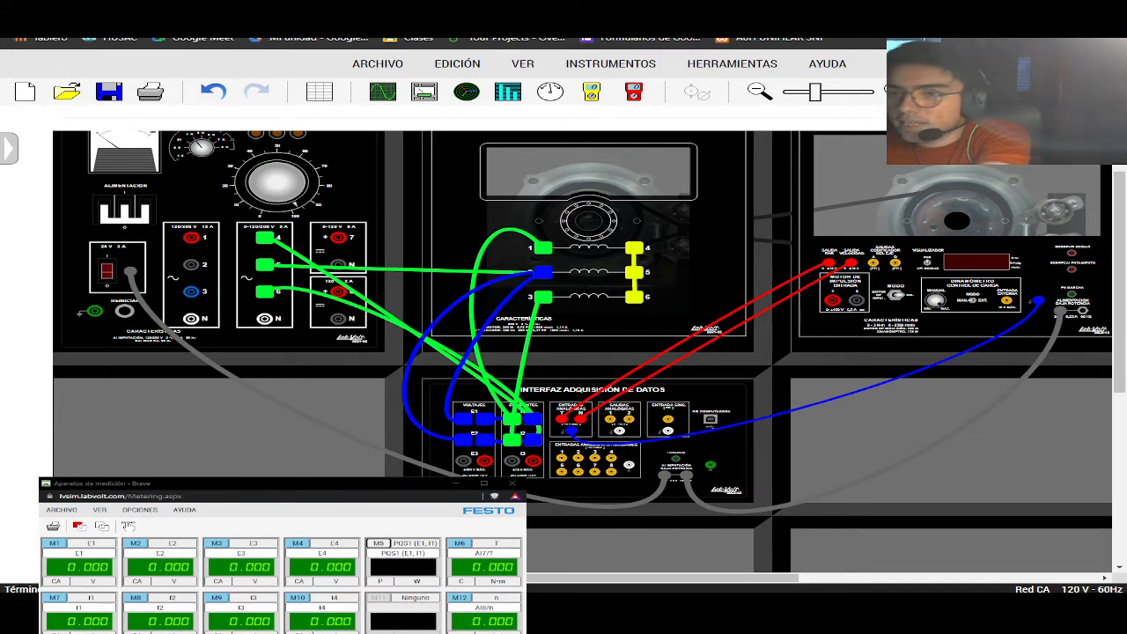
pyautogui.moveTo(264, 484); pyautogui.dragTo(587, 364)
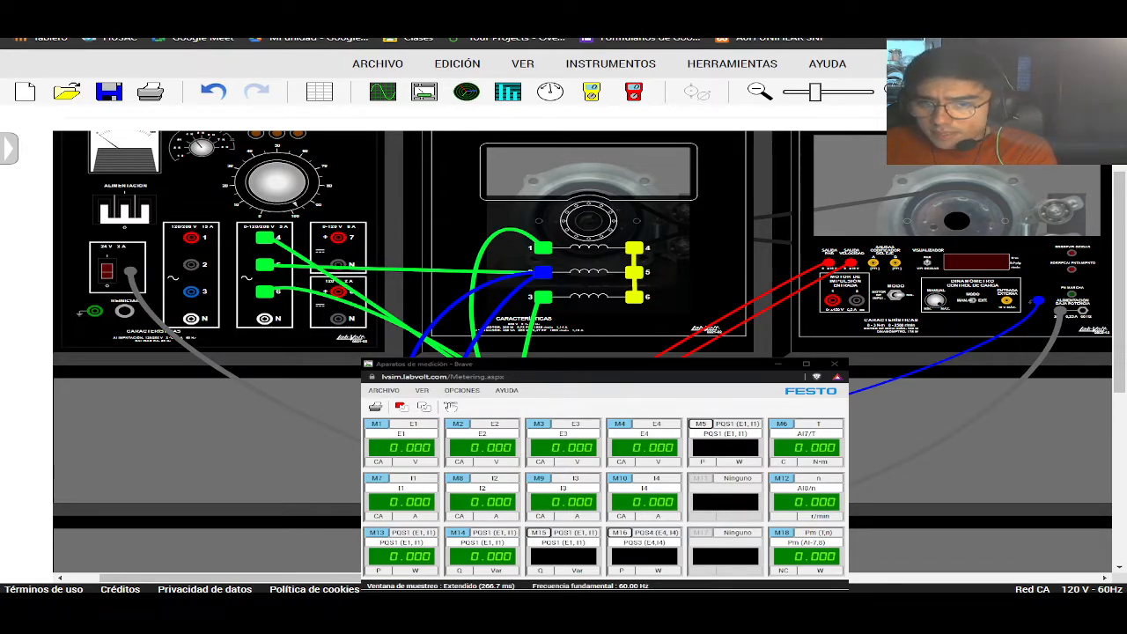
# Switch on the power supply and start continuous refresh of the meters.
pyautogui.click(106, 271)
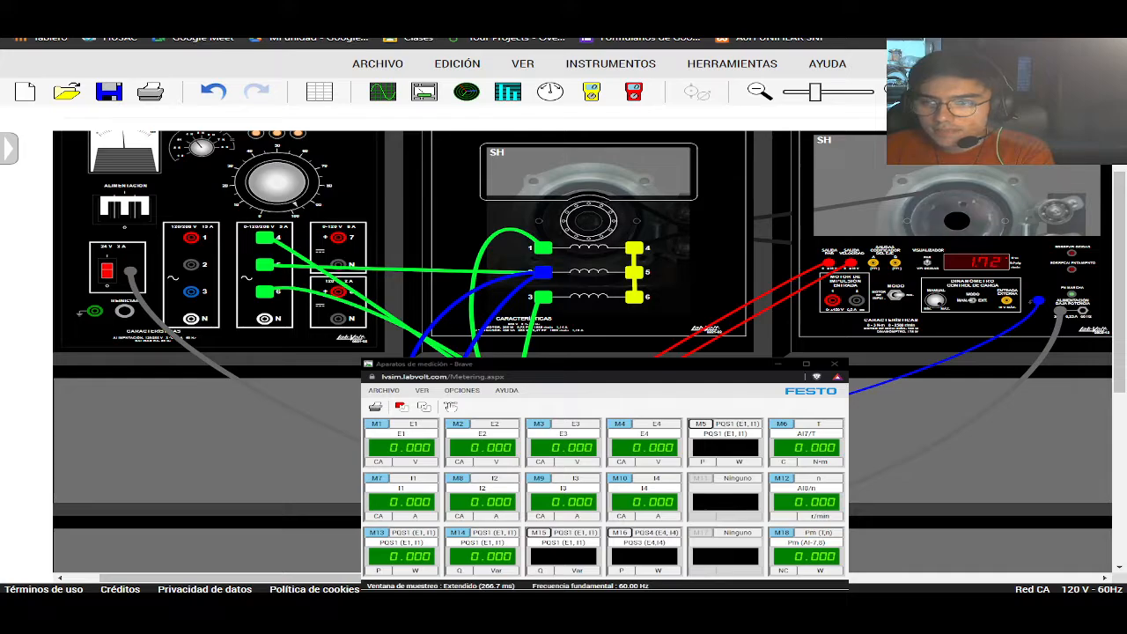
pyautogui.click(501, 379)
pyautogui.click(424, 405)
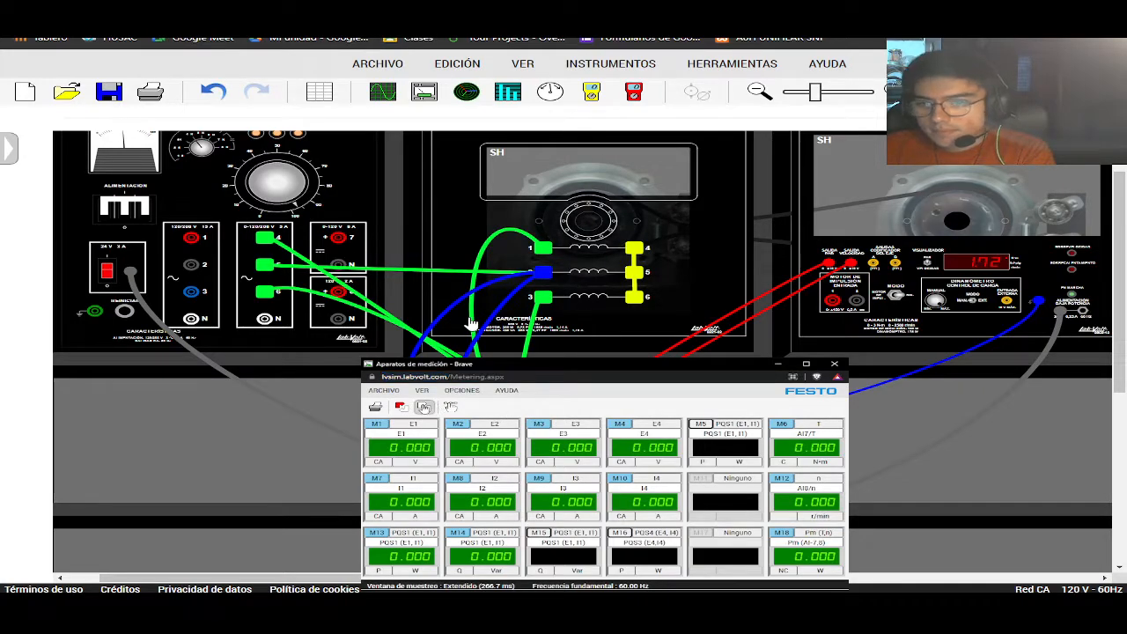
pyautogui.click(183, 458)
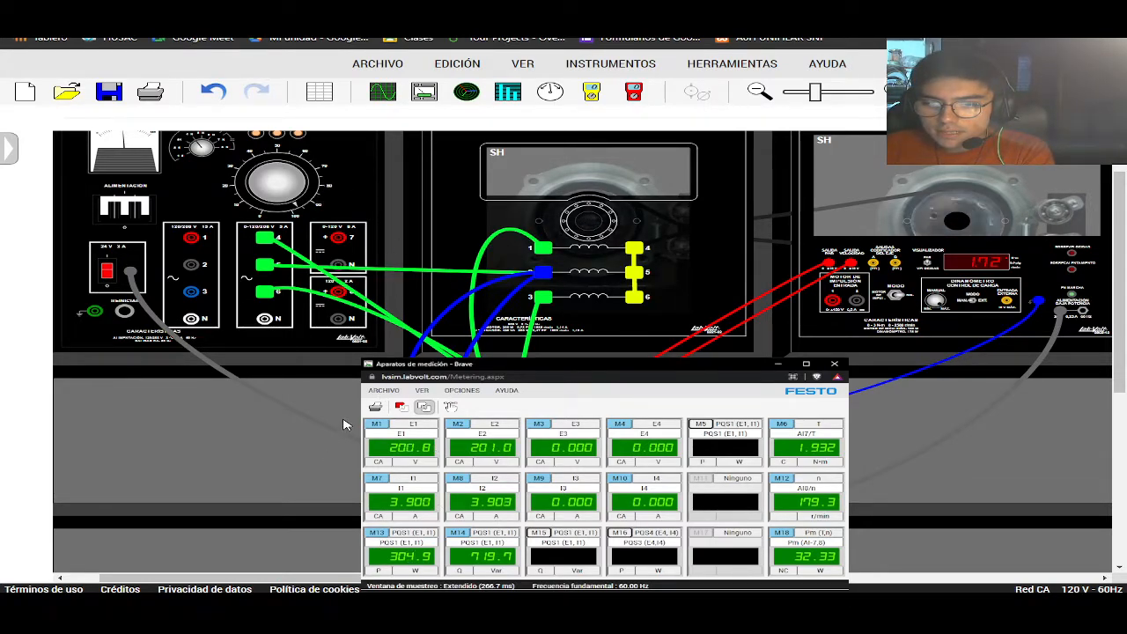
# Raise the supply voltage with the voltage control knob until meter E1 reads about 208 V.
pyautogui.click(297, 184)
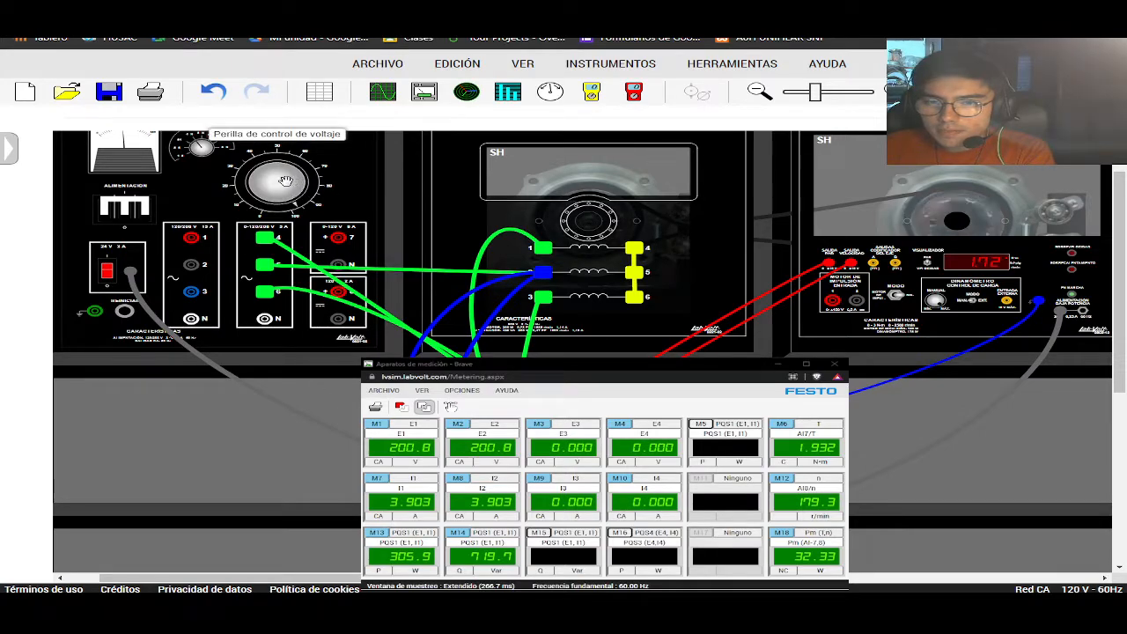
pyautogui.moveTo(292, 190); pyautogui.dragTo(290, 193)
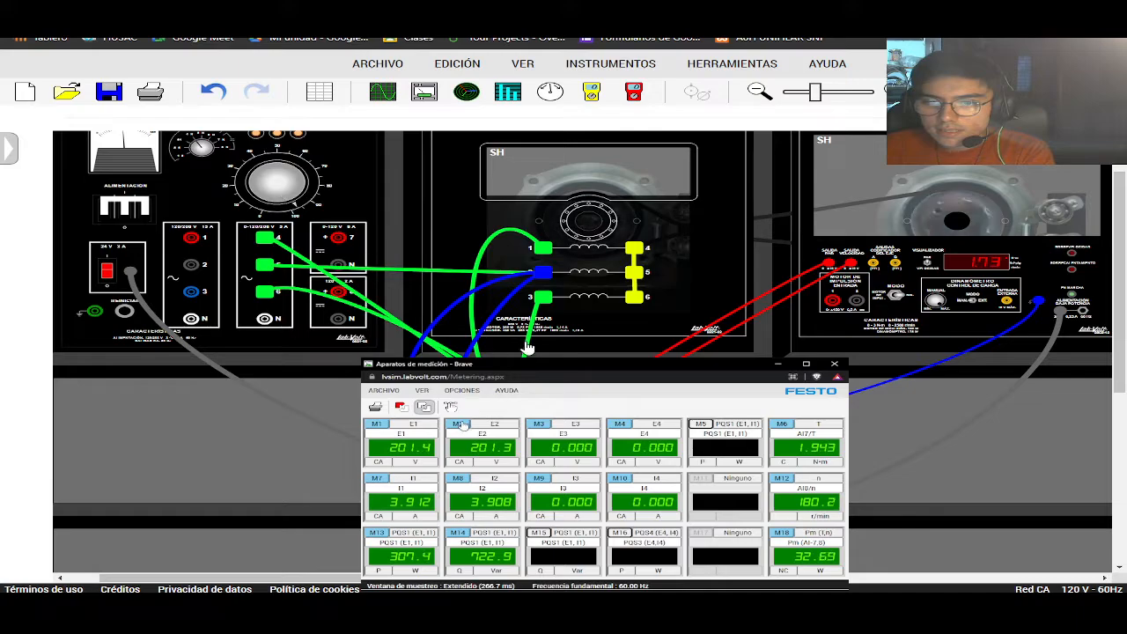
pyautogui.click(379, 254)
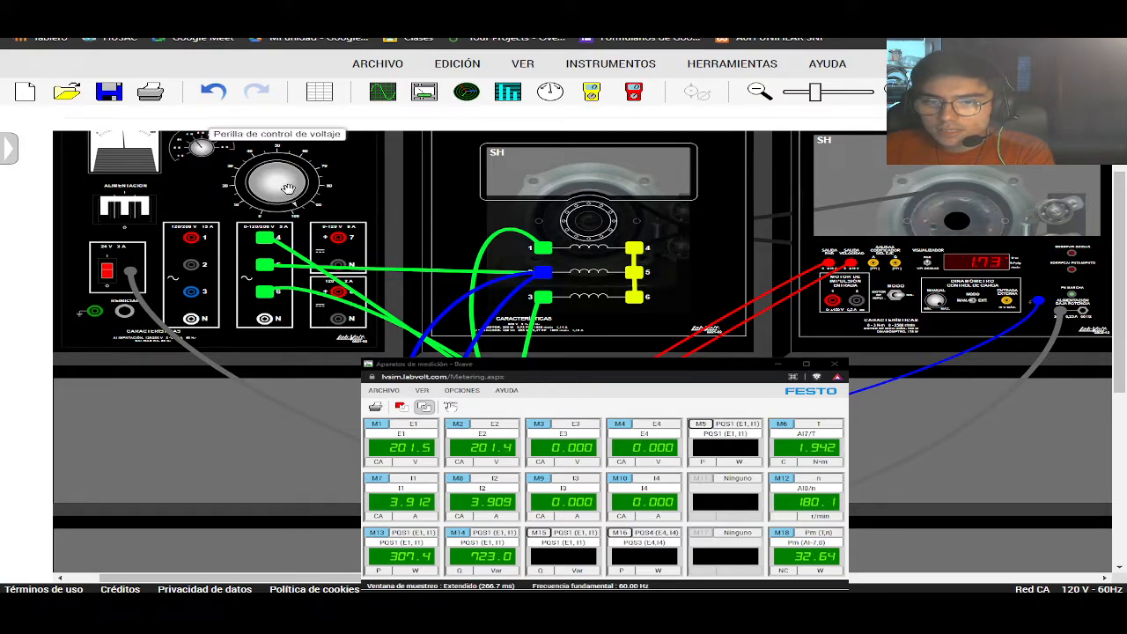
pyautogui.moveTo(288, 188); pyautogui.dragTo(282, 188)
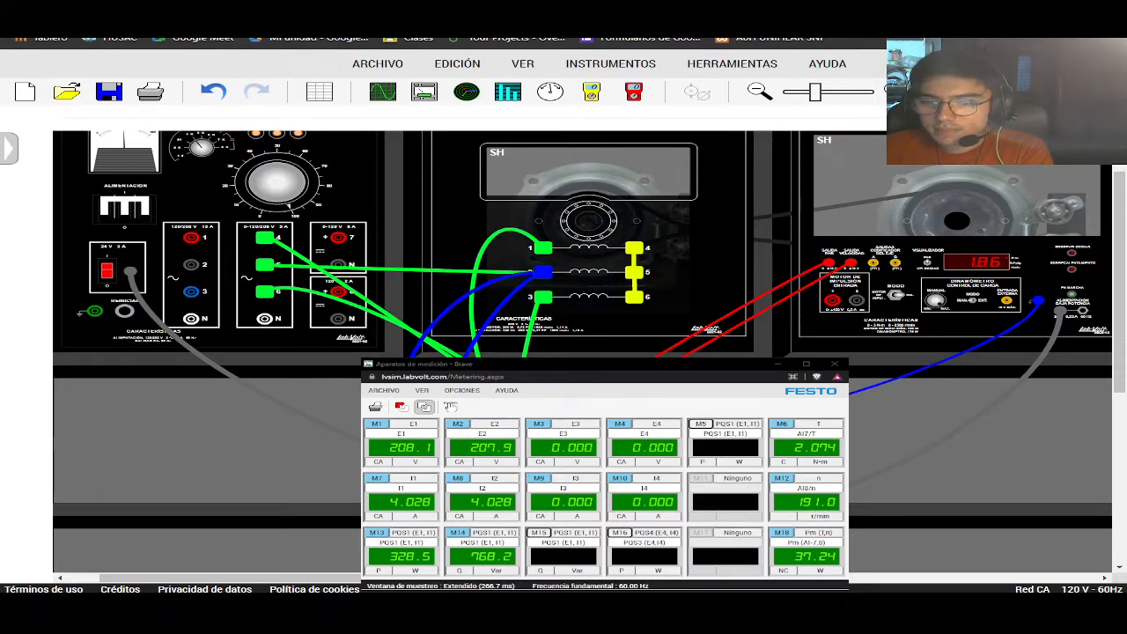
# Lower the motor module's front panel to view the machine behind it, and raise the panel again.
pyautogui.rightClick(502, 189)
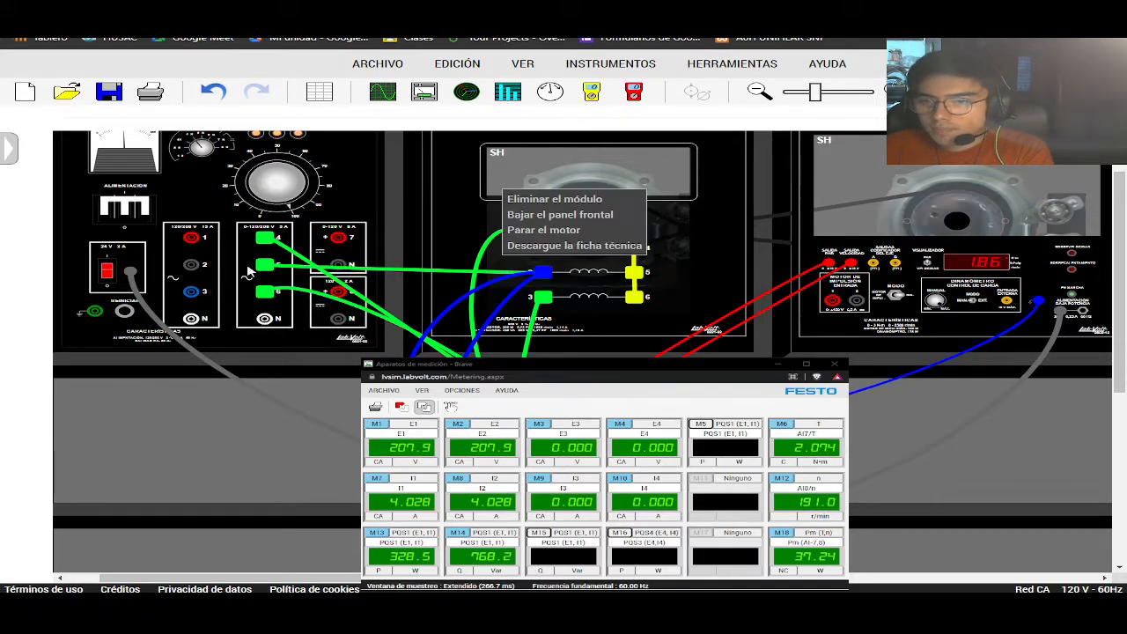
pyautogui.click(511, 215)
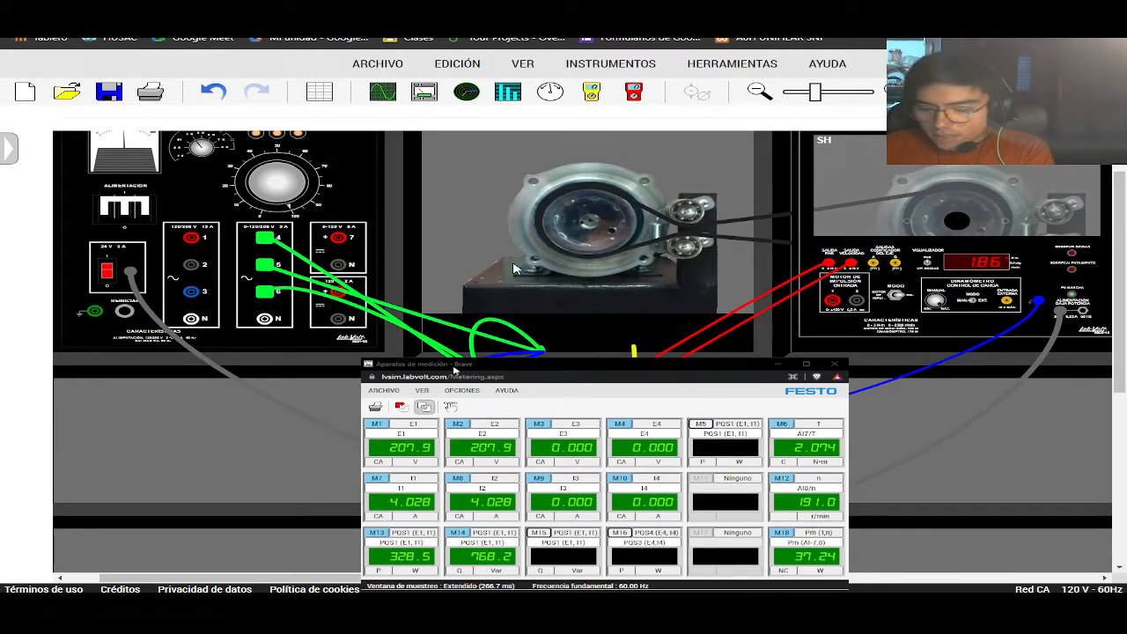
pyautogui.rightClick(472, 249)
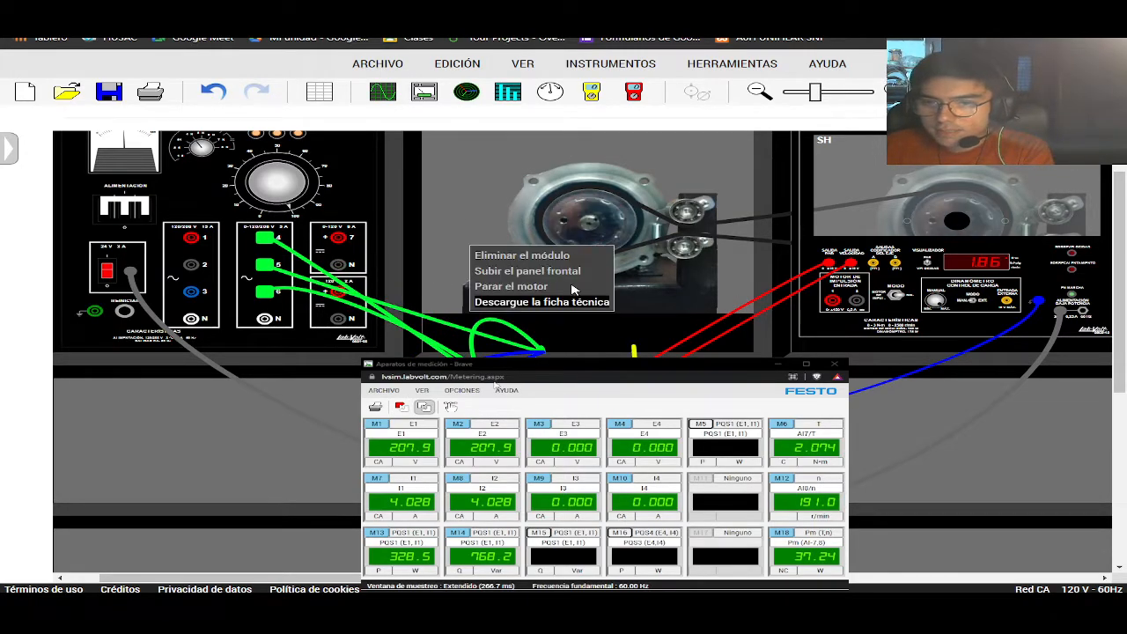
pyautogui.click(553, 272)
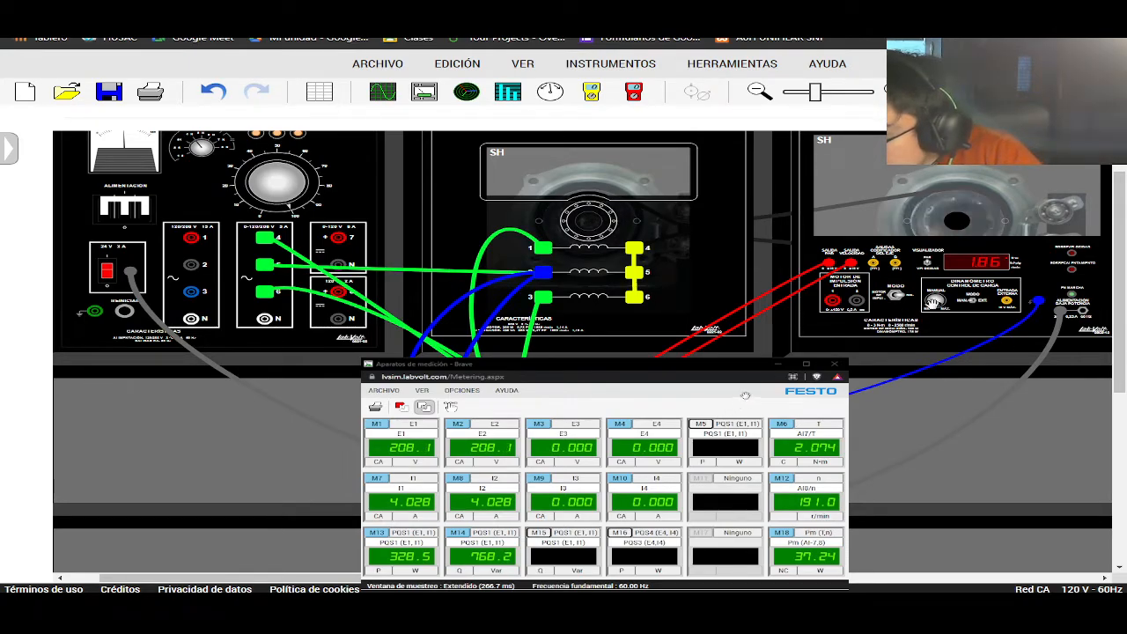
# Reduce the dynamometer's manual load to 0.00, and vary it up and down to finish at 0.98 on its display.
pyautogui.moveTo(933, 302); pyautogui.dragTo(887, 424)
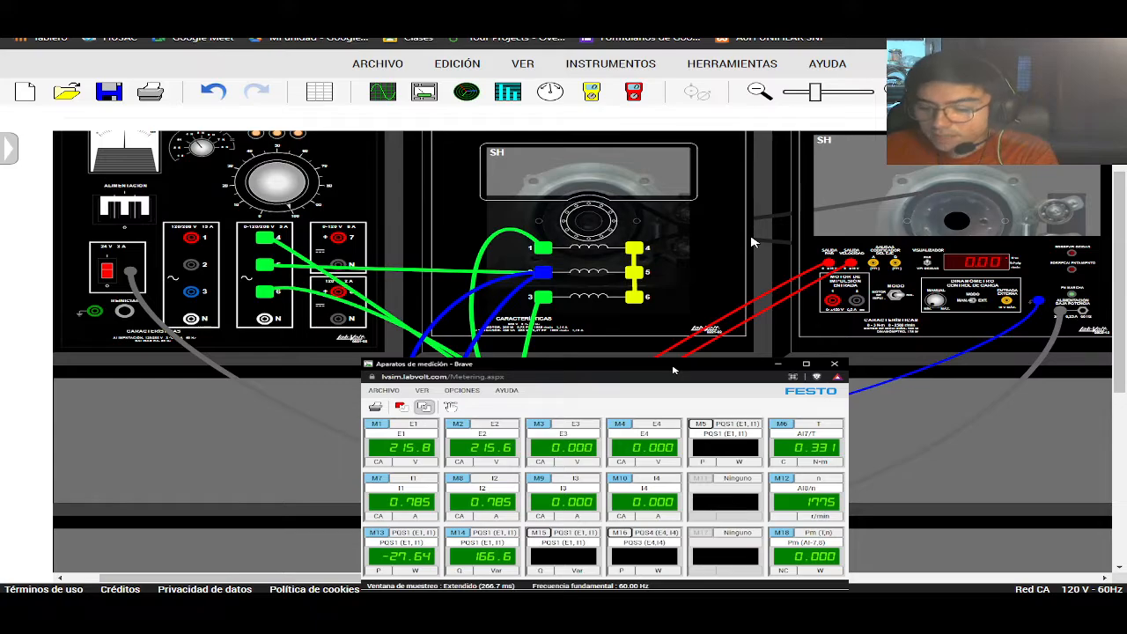
pyautogui.click(710, 261)
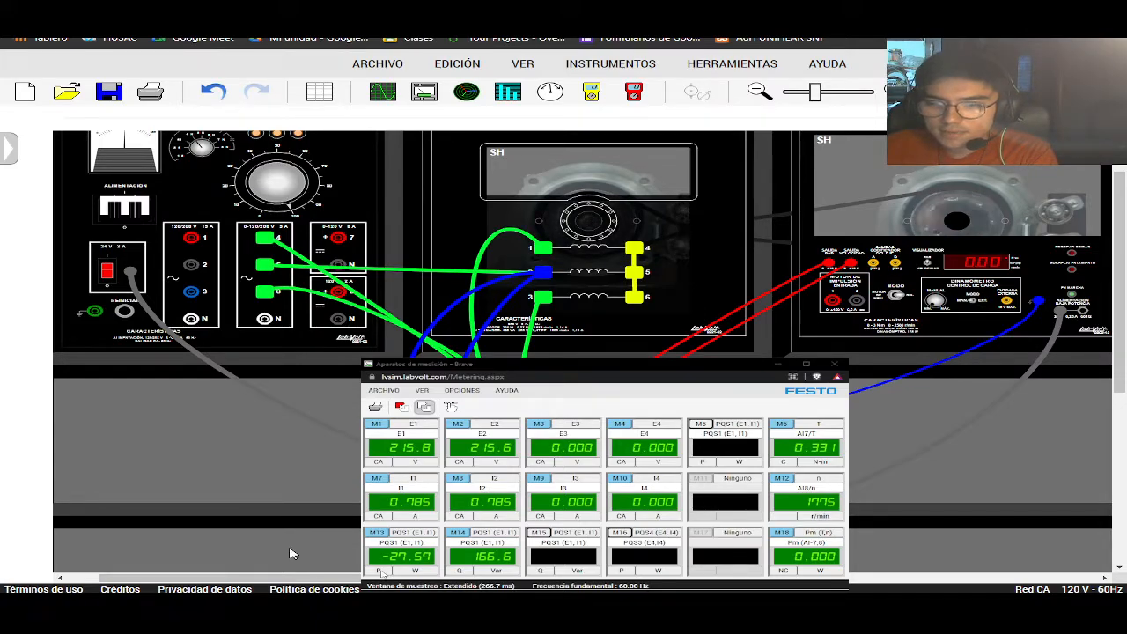
pyautogui.moveTo(927, 285); pyautogui.dragTo(966, 304)
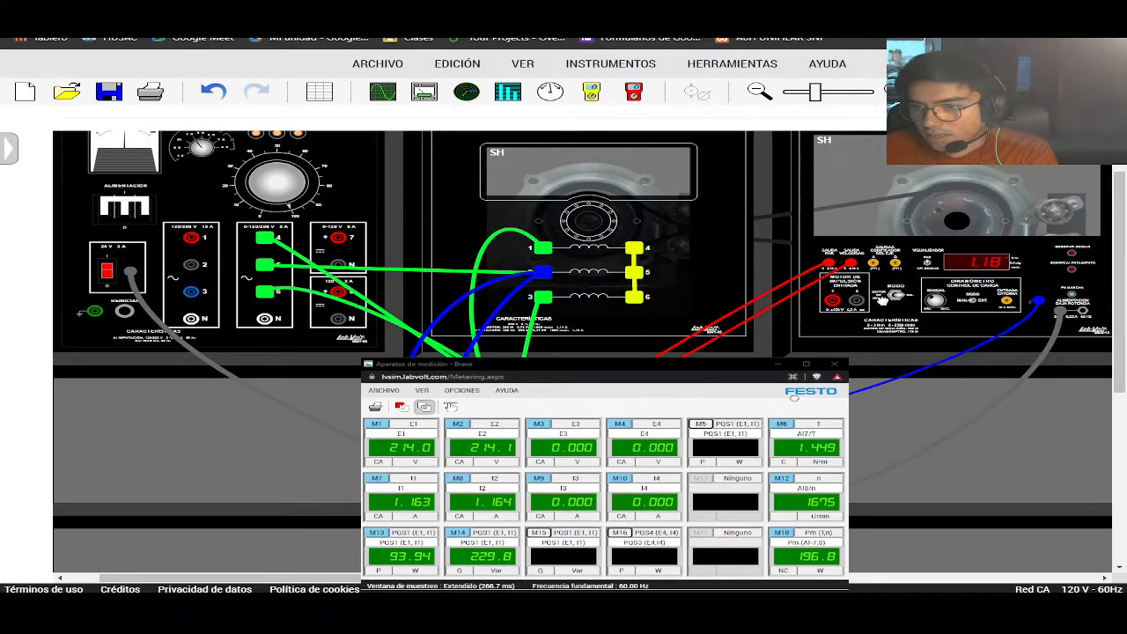
pyautogui.hotkey('alt', 'Tab')
pyautogui.hotkey('alt', 'Tab')
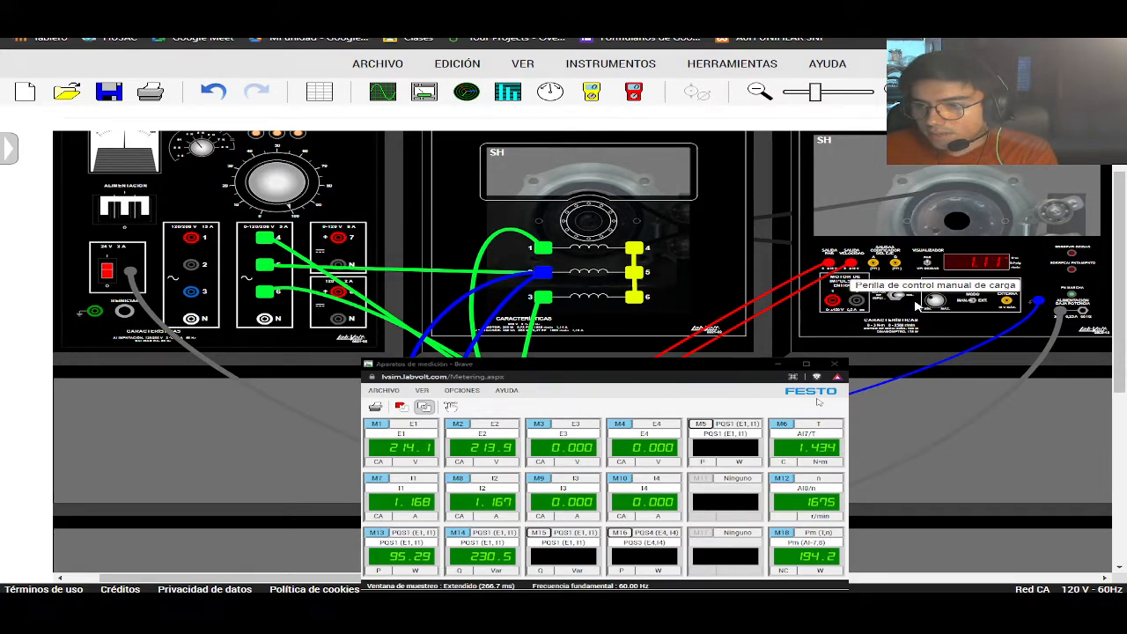
pyautogui.moveTo(905, 302); pyautogui.dragTo(892, 310)
pyautogui.hotkey('alt', 'Tab')
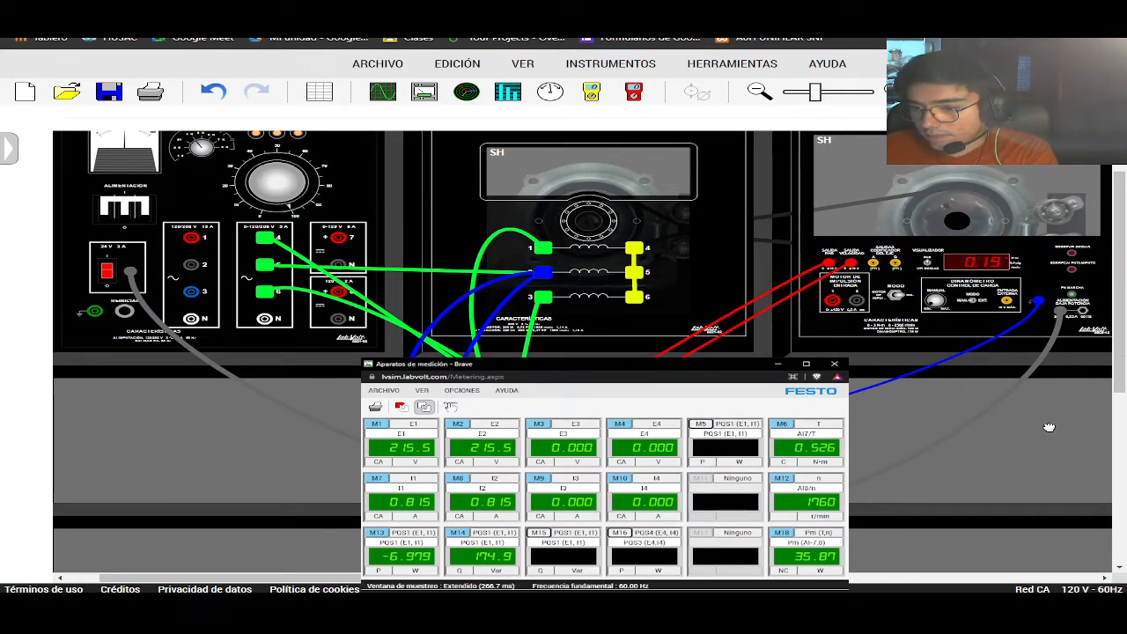
pyautogui.click(919, 294)
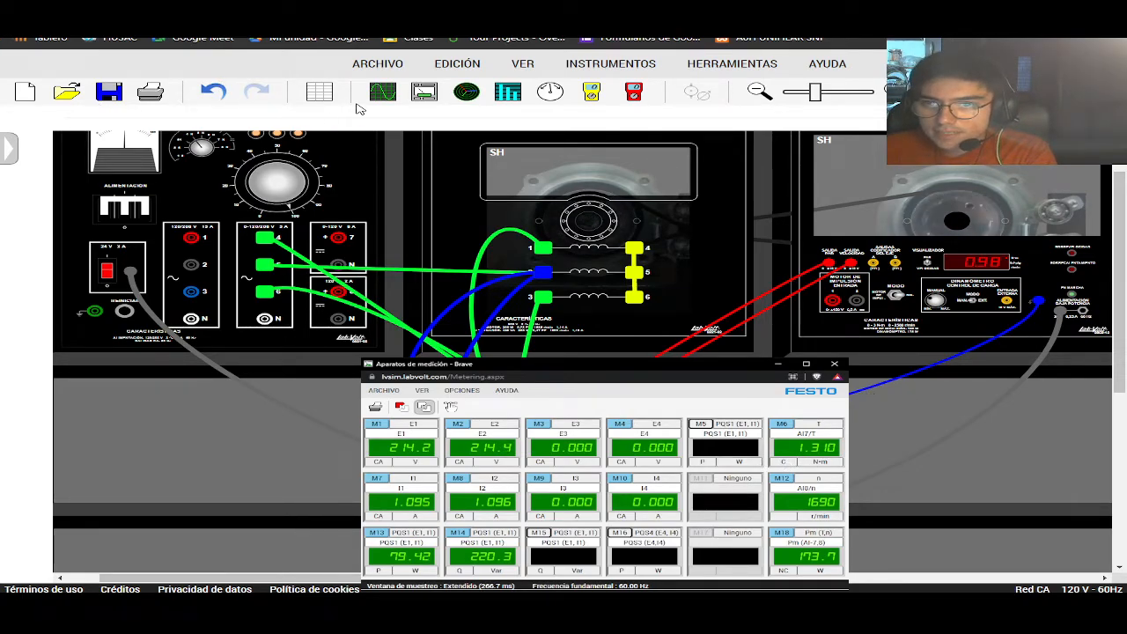
# Open the data table, select the E1 cell in row 12, and review which meters are enabled in the recording parameters.
pyautogui.click(329, 91)
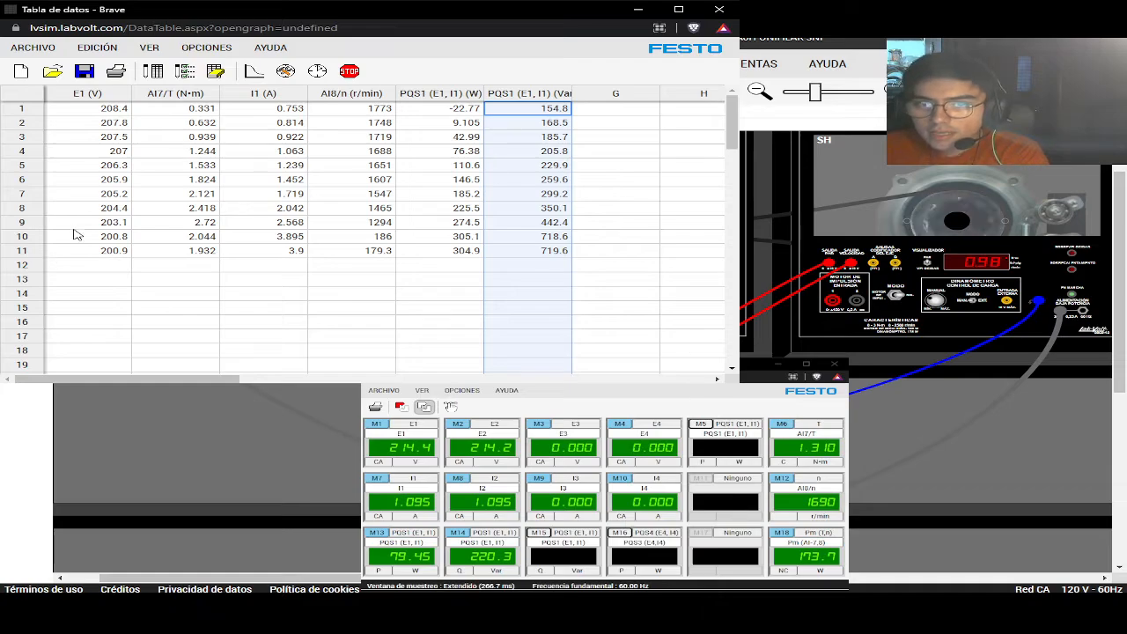
pyautogui.click(212, 222)
pyautogui.click(119, 267)
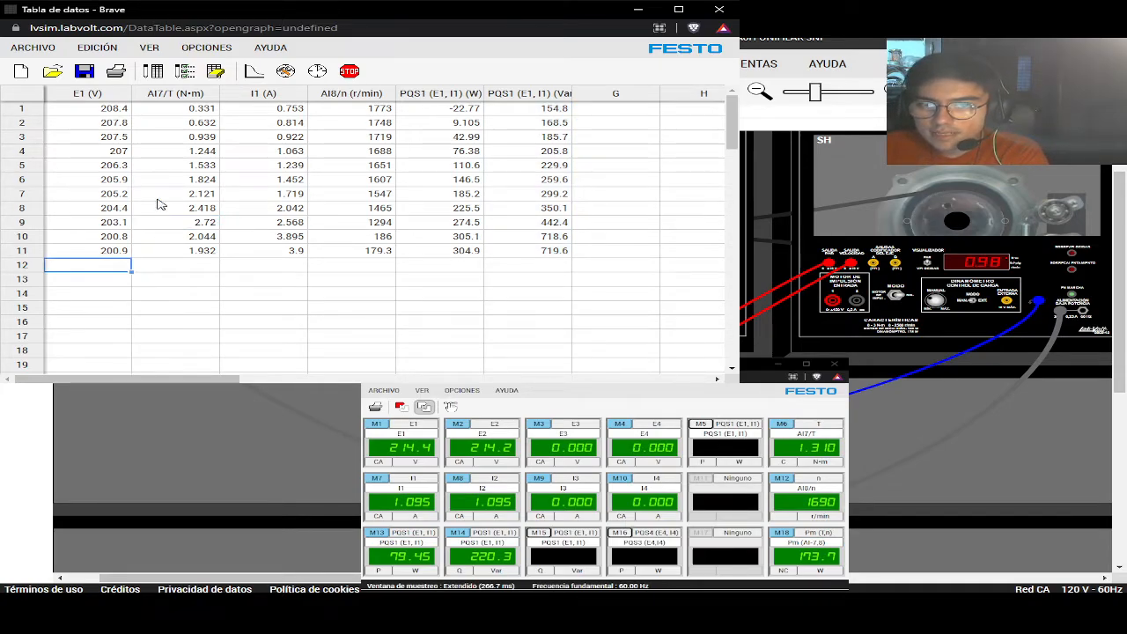
pyautogui.click(182, 75)
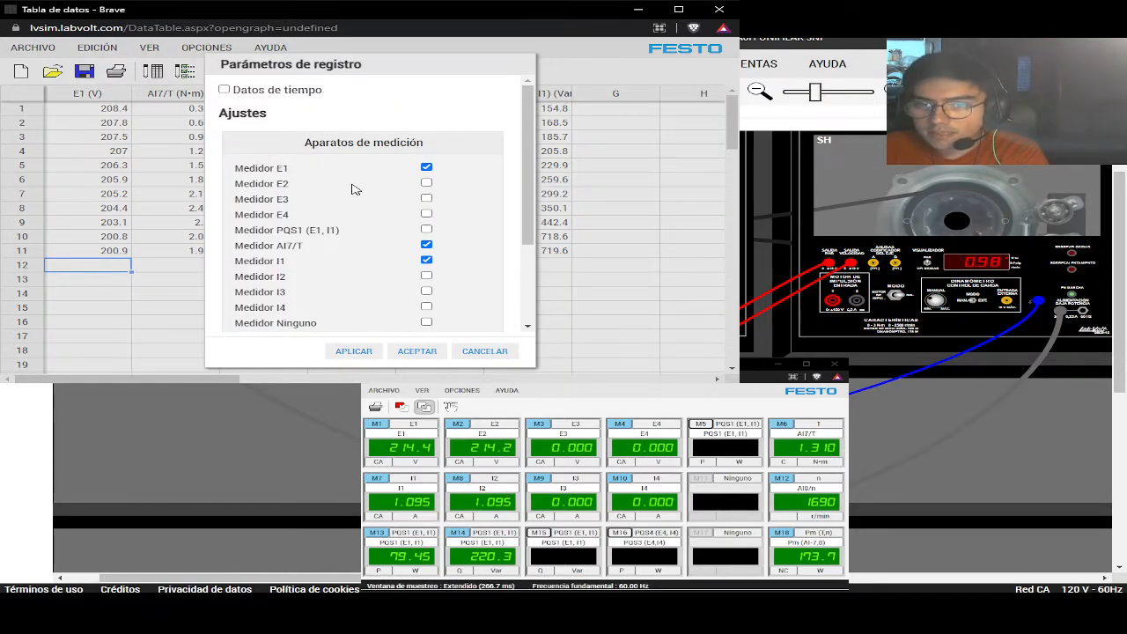
pyautogui.click(476, 354)
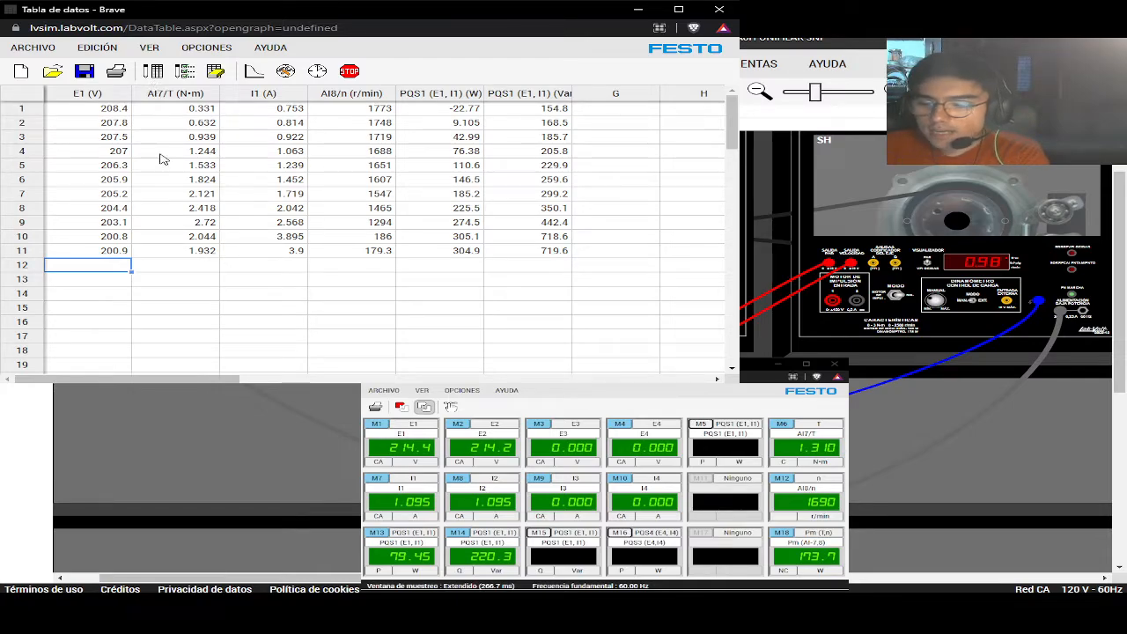
# Record the present meter readings into row 12 of the data table, accepting the overwrite, and delete that row's data again.
pyautogui.press('Down')
pyautogui.click(153, 71)
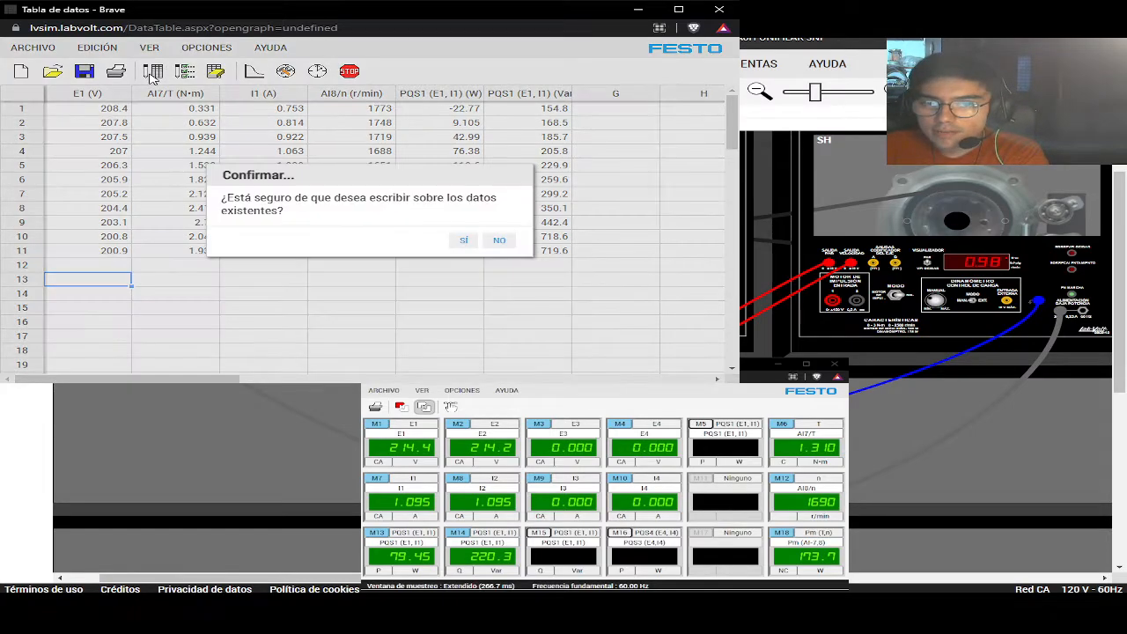
pyautogui.click(467, 243)
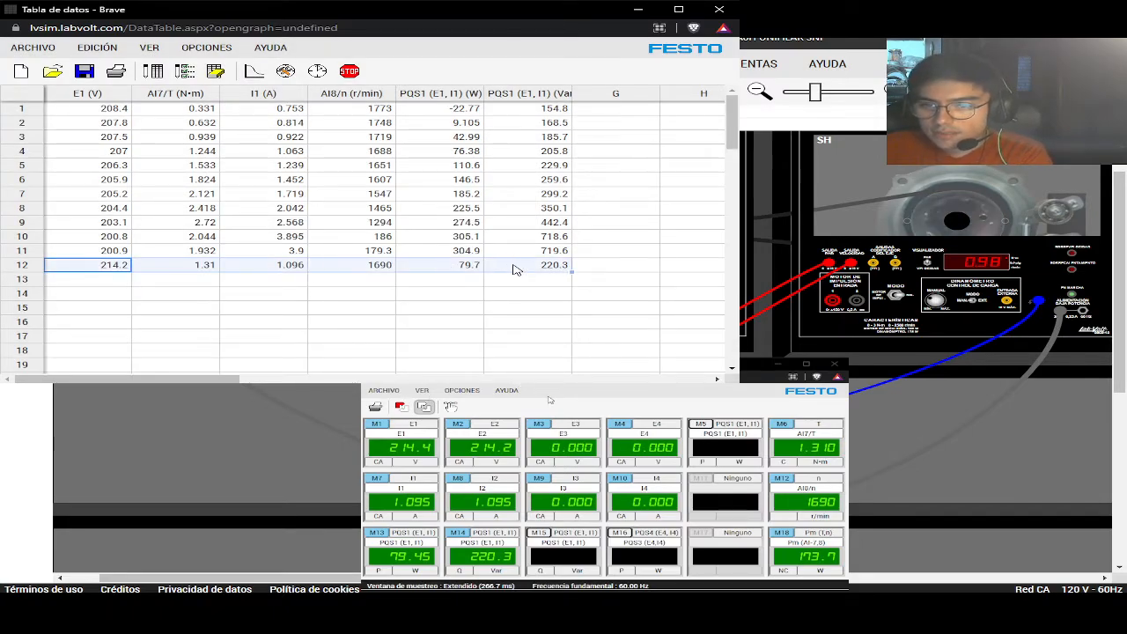
pyautogui.press('Delete')
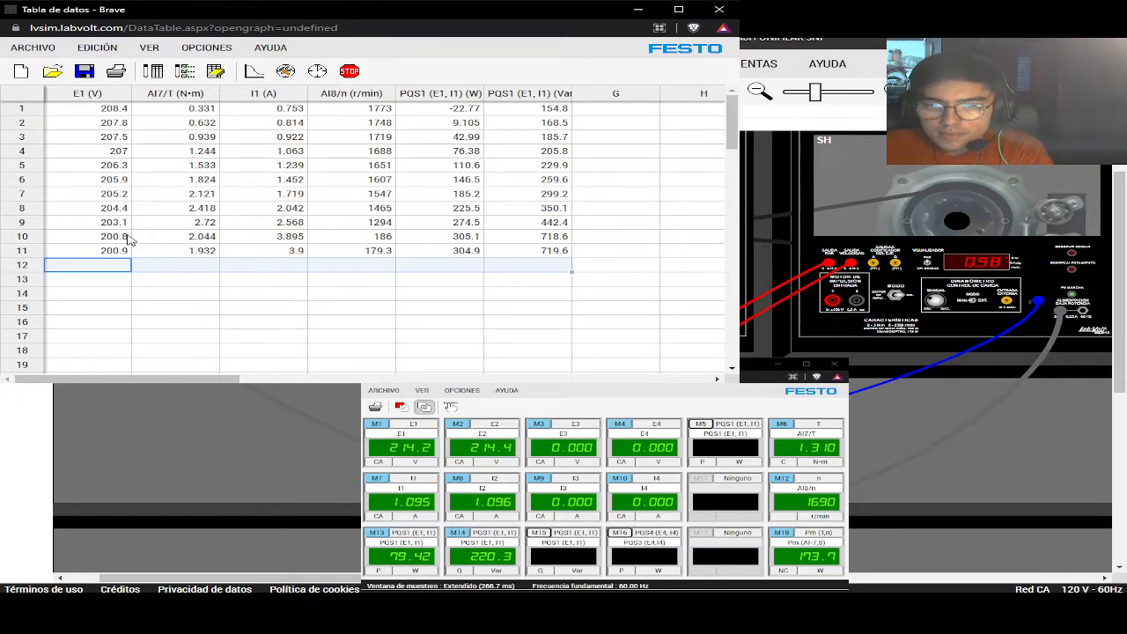
# Examine how torque AI7/T and current I1 progress across the recorded rows, especially rows 9 and 10, and return to the bench.
pyautogui.click(187, 151)
pyautogui.click(213, 196)
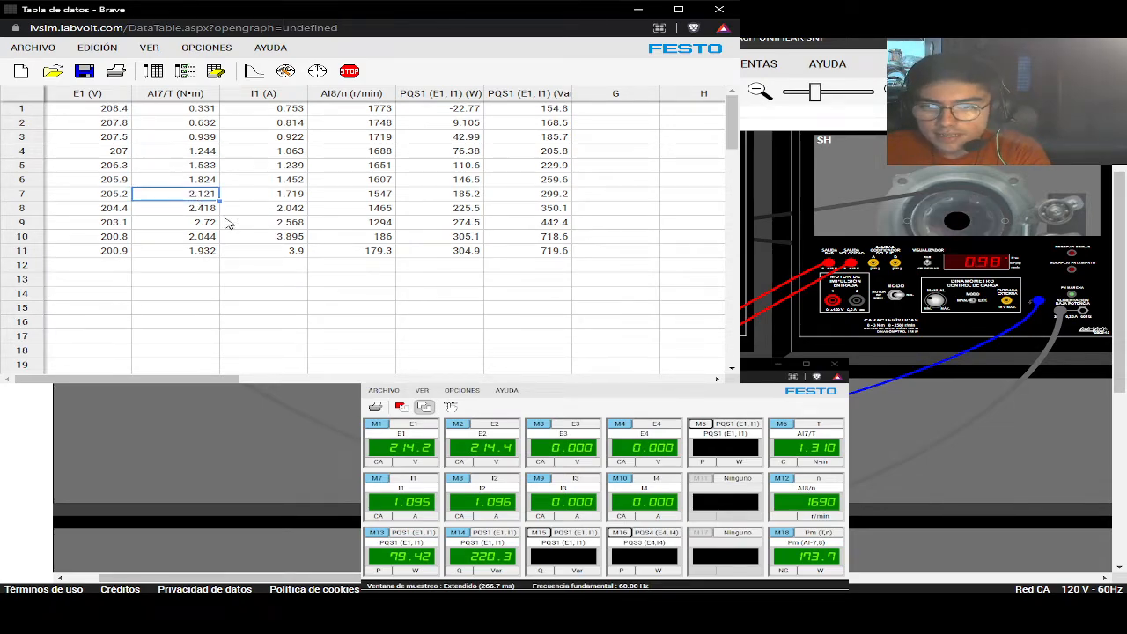
pyautogui.click(207, 107)
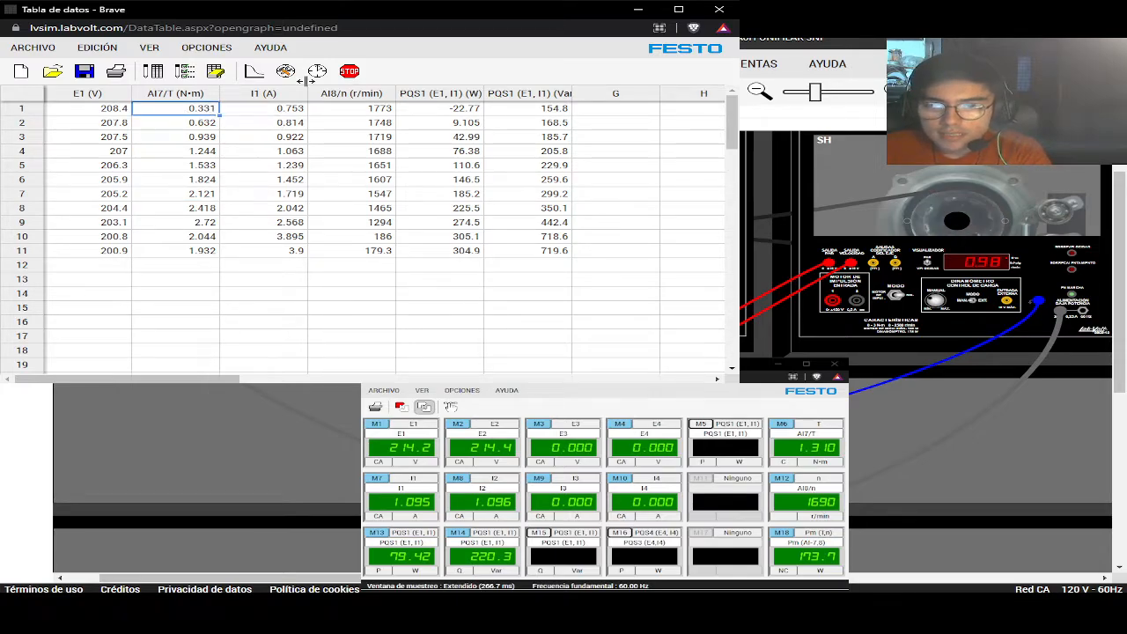
pyautogui.click(208, 223)
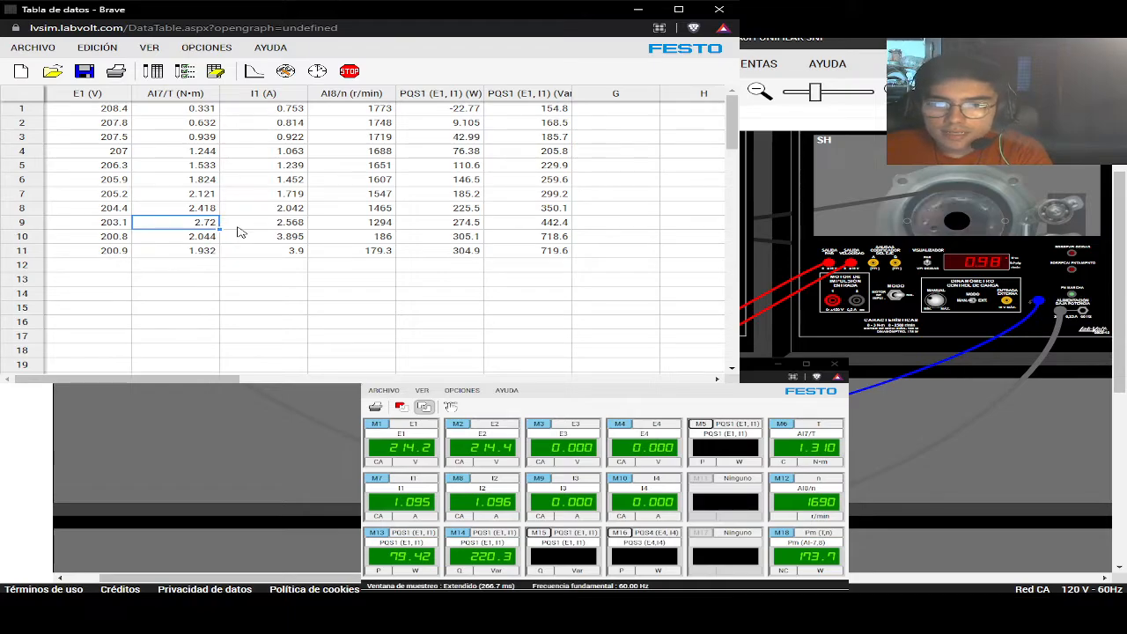
pyautogui.click(280, 225)
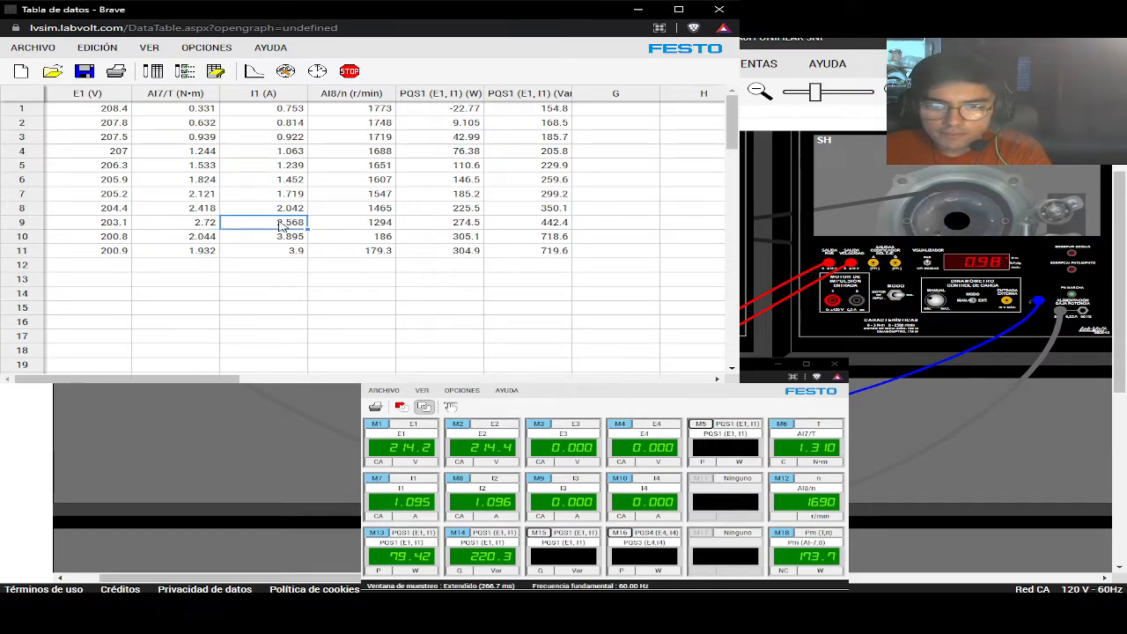
pyautogui.click(224, 239)
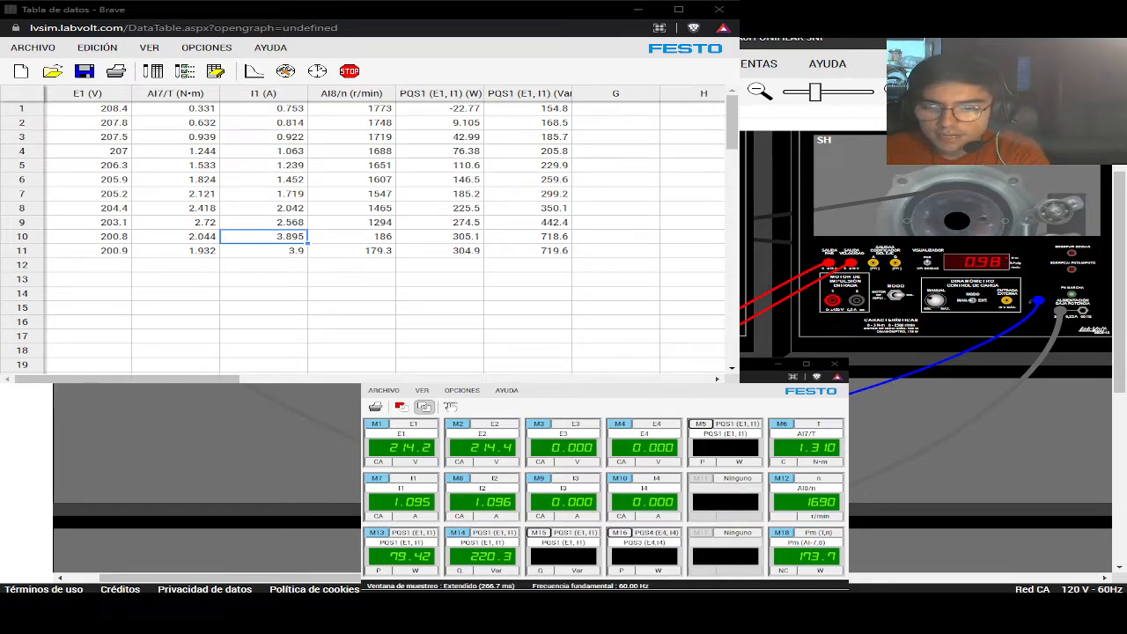
pyautogui.hotkey('alt', 'Tab')
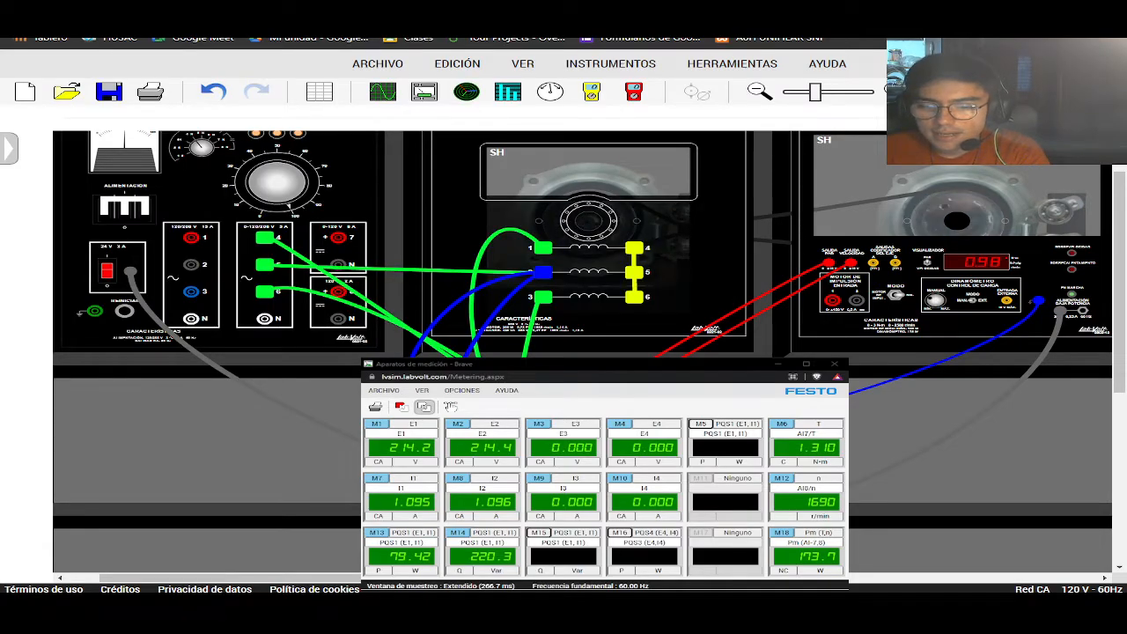